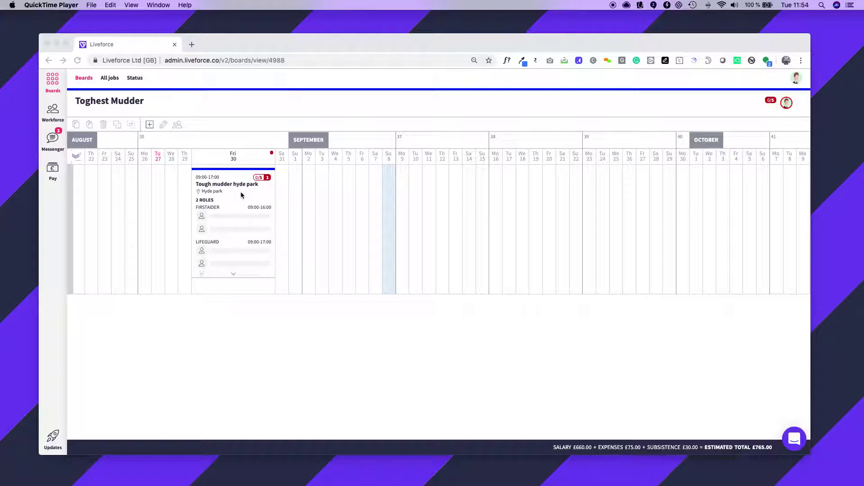
View the bookings for the Firstaider and Lifeguard roles of the Friday 30 Tough mudder hyde park job, ending on the whole job.
click(237, 178)
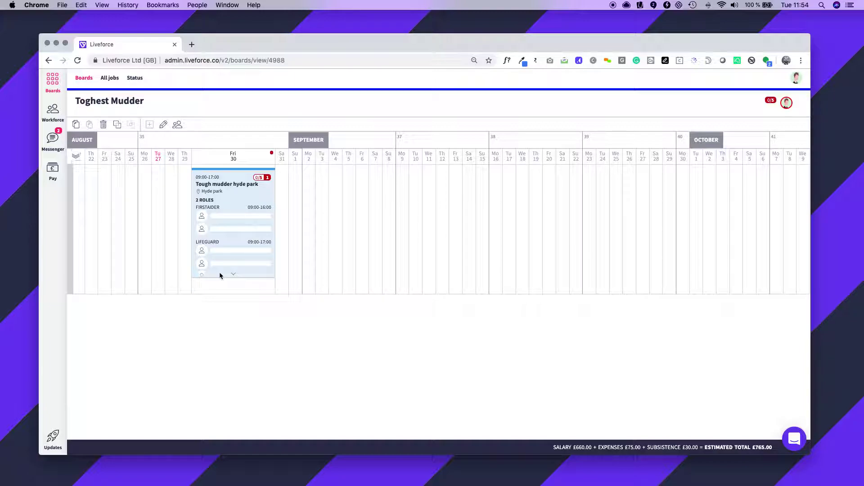
click(229, 220)
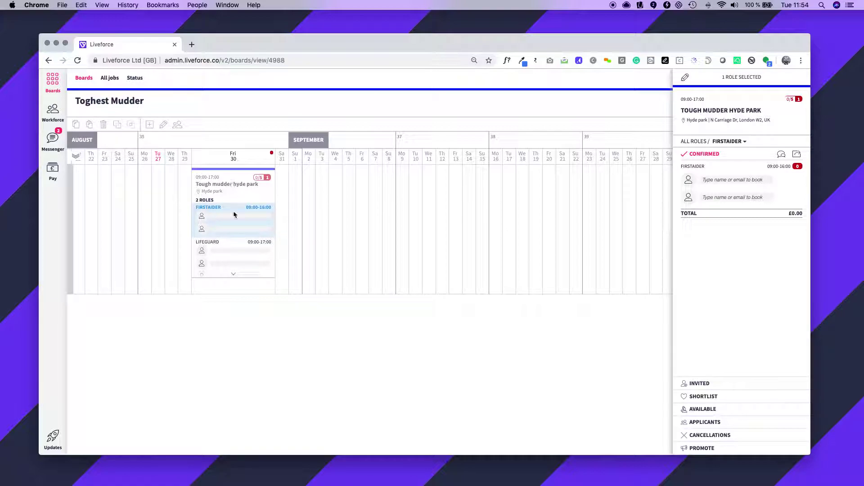
click(243, 252)
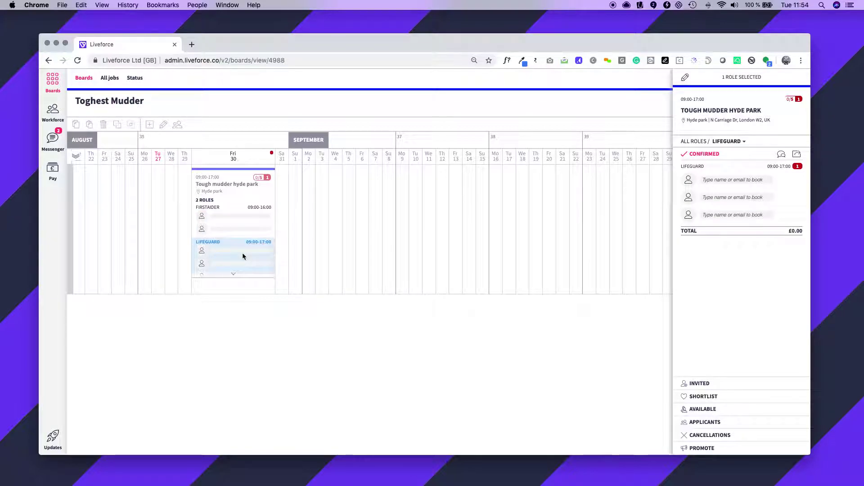
click(236, 176)
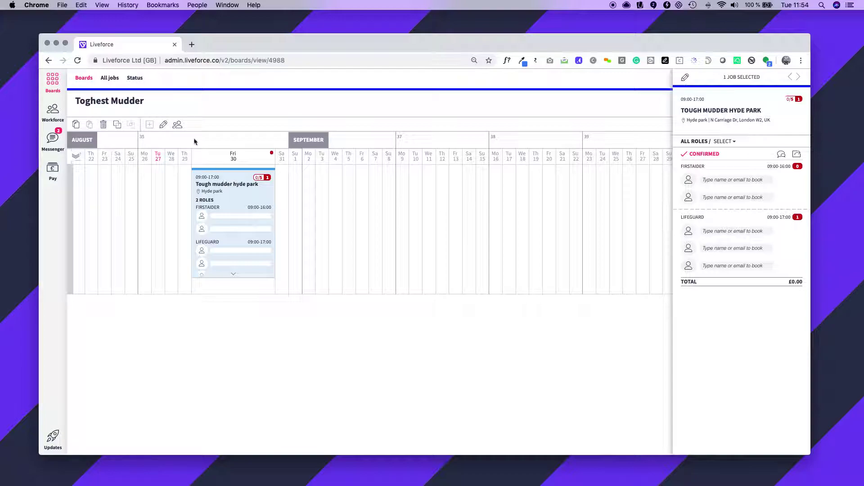
Review the job's primary contact options, location, job ad and labels in its editable details, and return to the crew bookings.
click(163, 125)
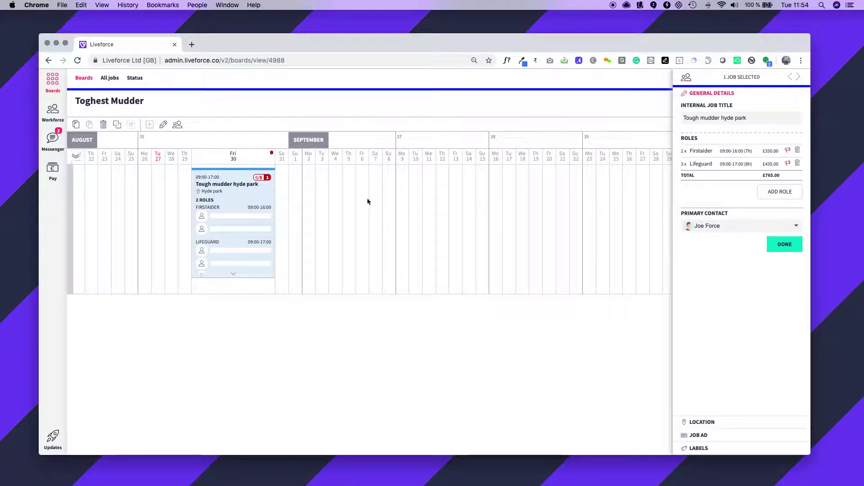
click(793, 226)
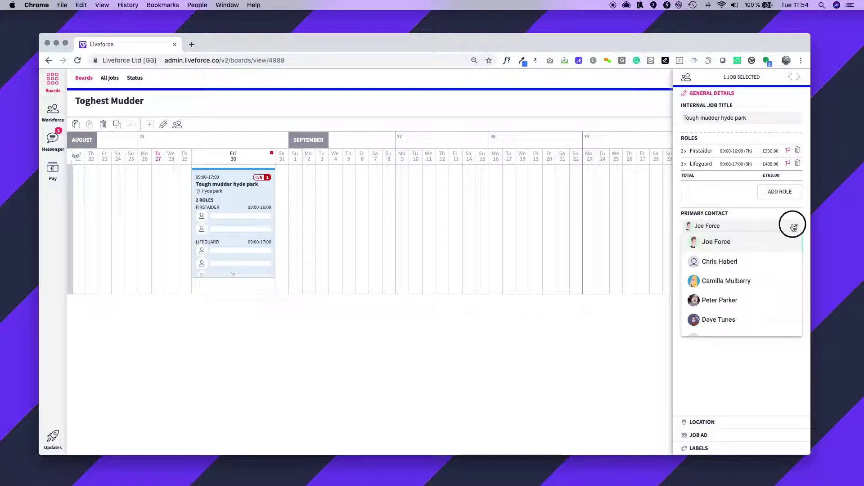
click(712, 422)
click(702, 437)
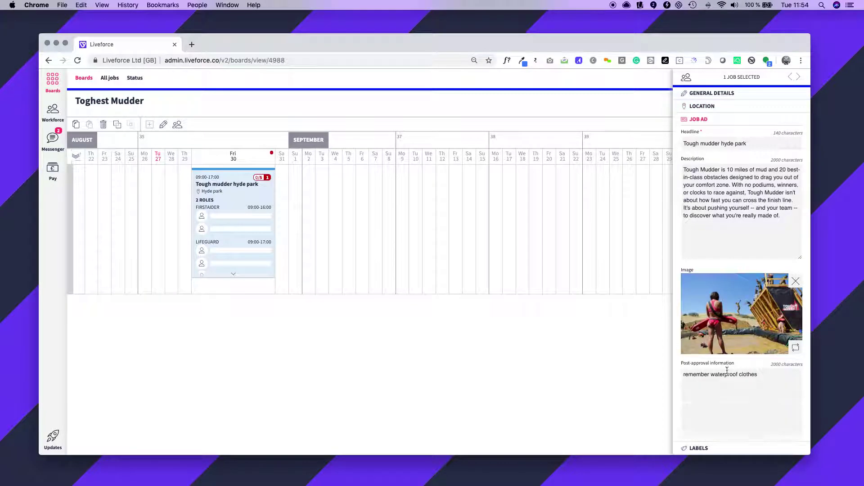
click(702, 448)
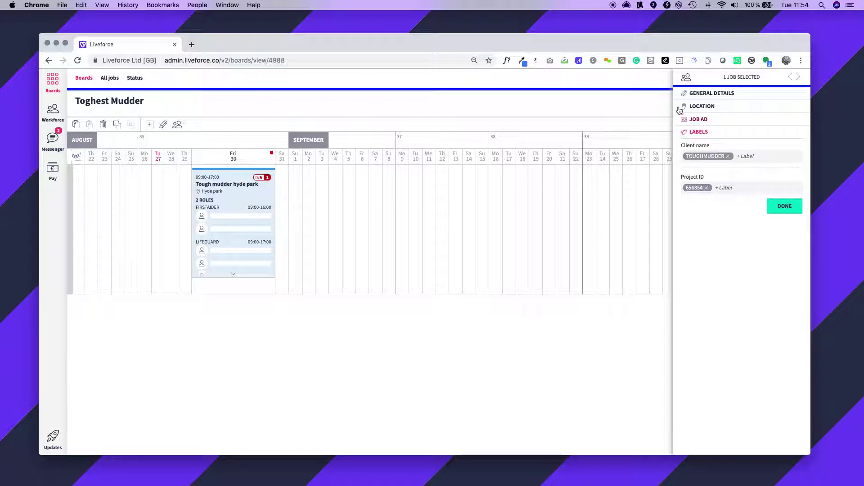
click(685, 77)
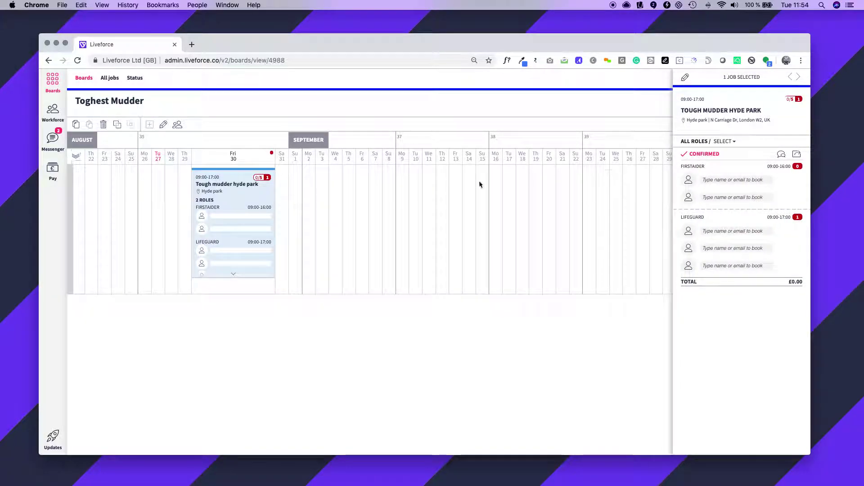
Open the Friday 30 job's Firstaider role details and set the estimated end time to 15:00.
click(257, 210)
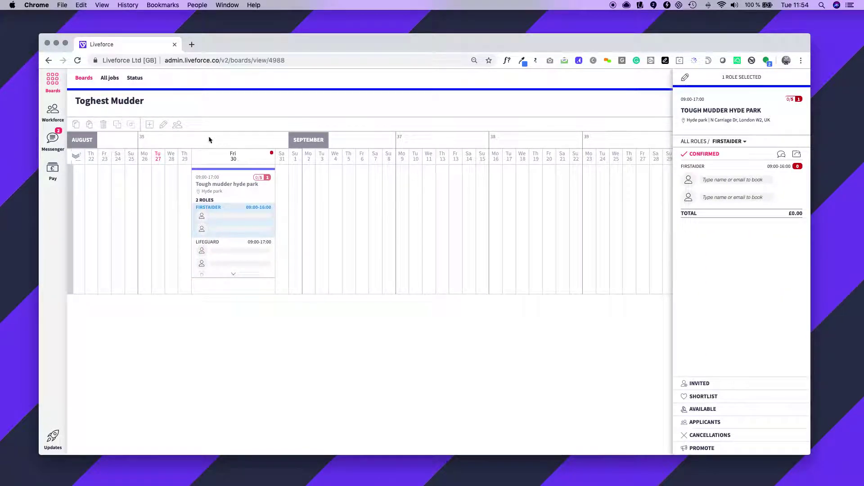
click(685, 77)
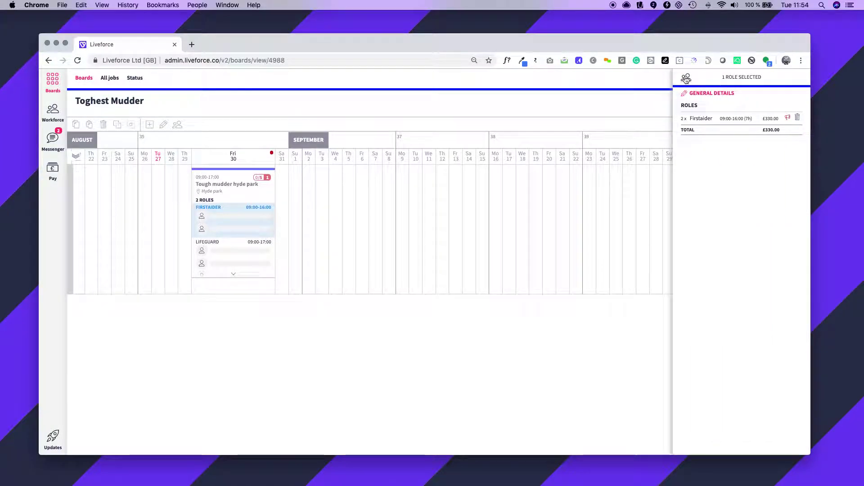
click(702, 118)
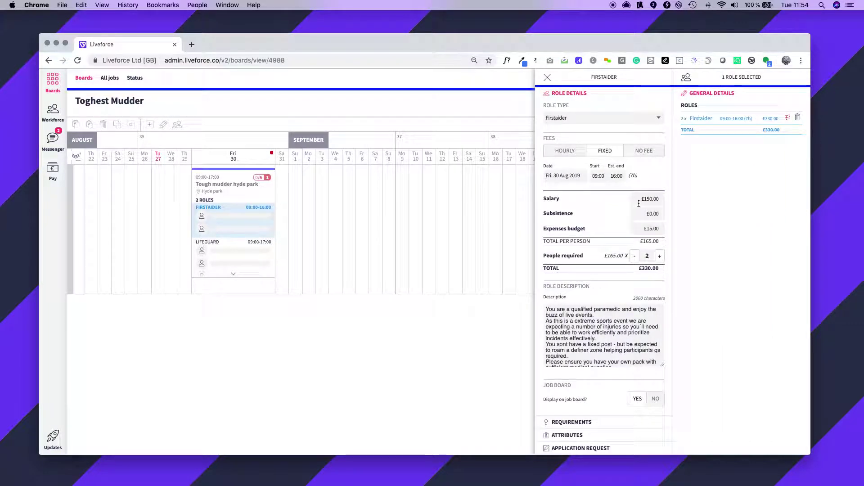
click(613, 176)
click(612, 187)
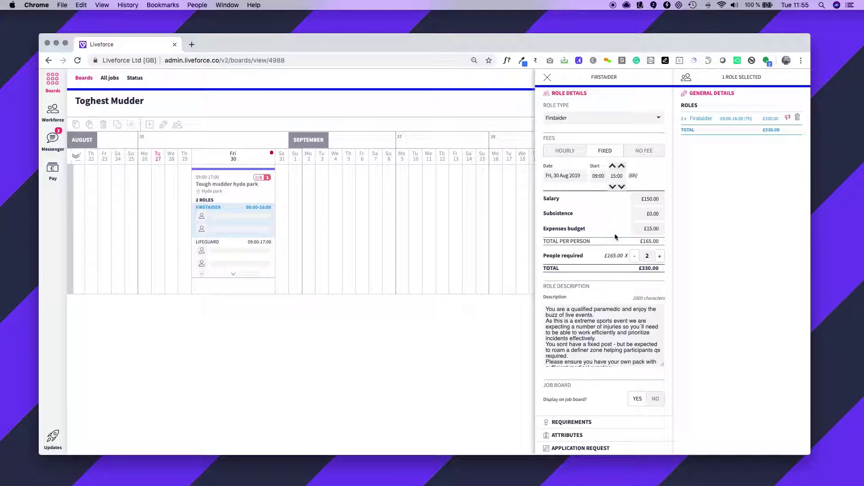
Set the Firstaider role's subsistence to £10.00 per person.
scroll(623, 352, down, 1)
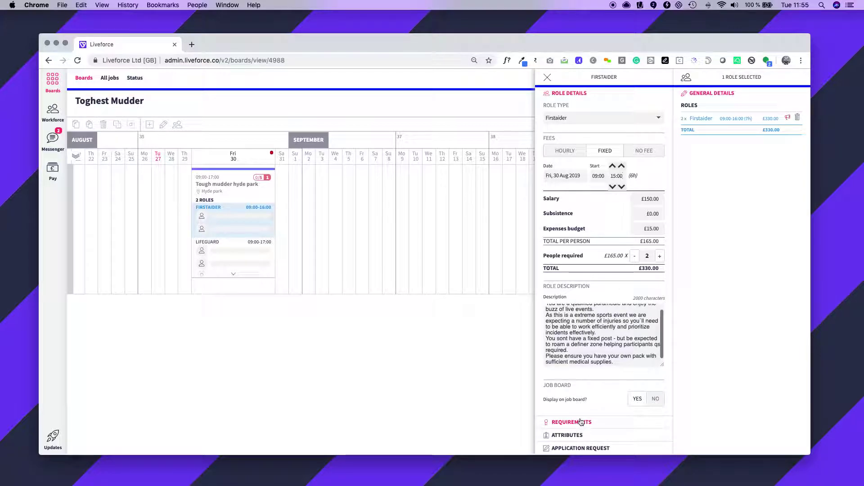
scroll(621, 204, down, 2)
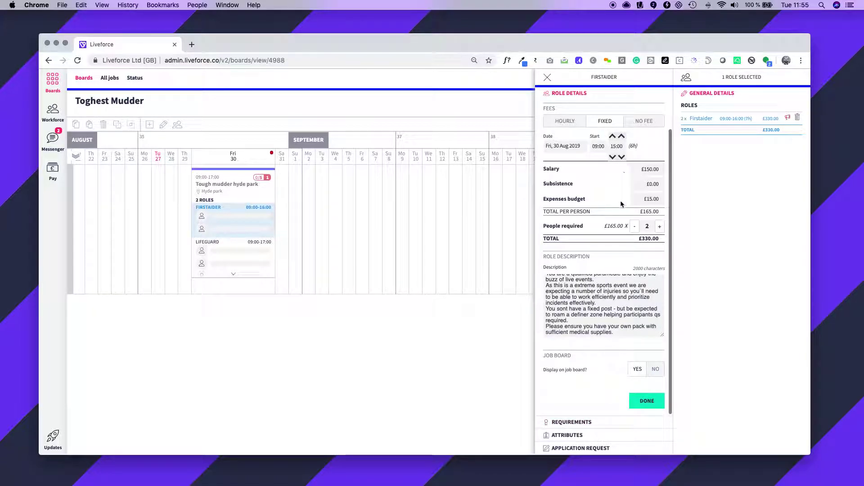
click(650, 185)
text(10)
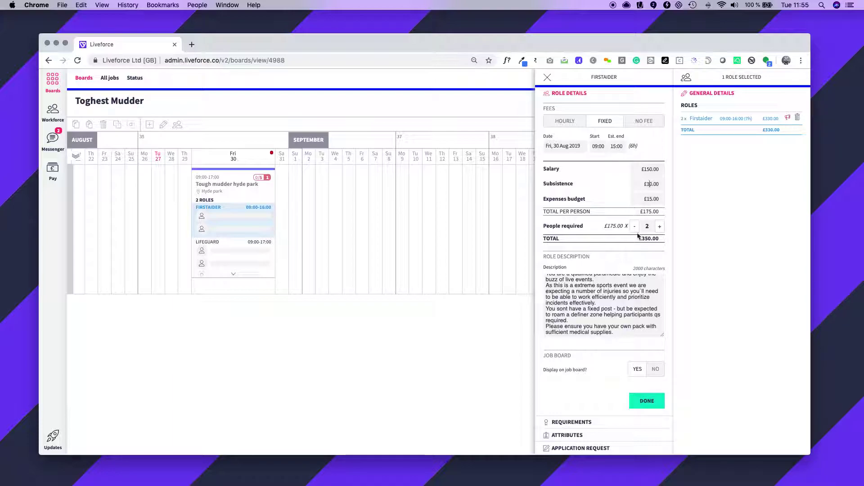
Finish editing the Firstaider role from its requirements section and publish the board changes.
key(Return)
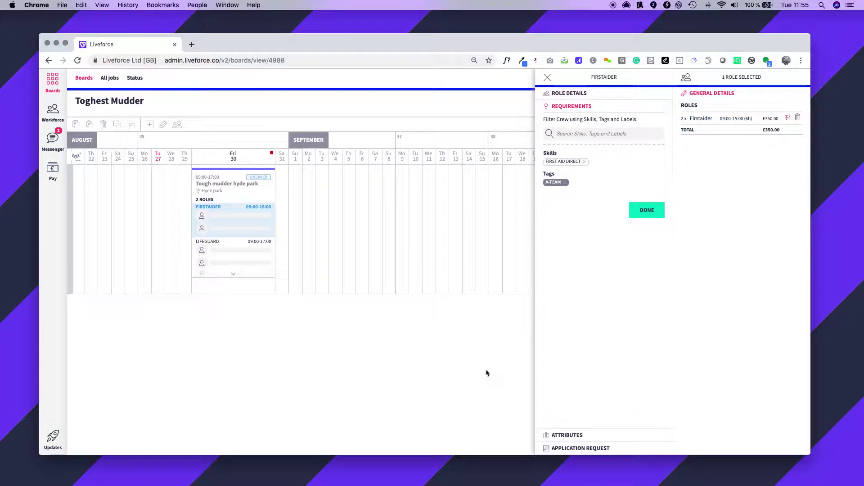
click(647, 209)
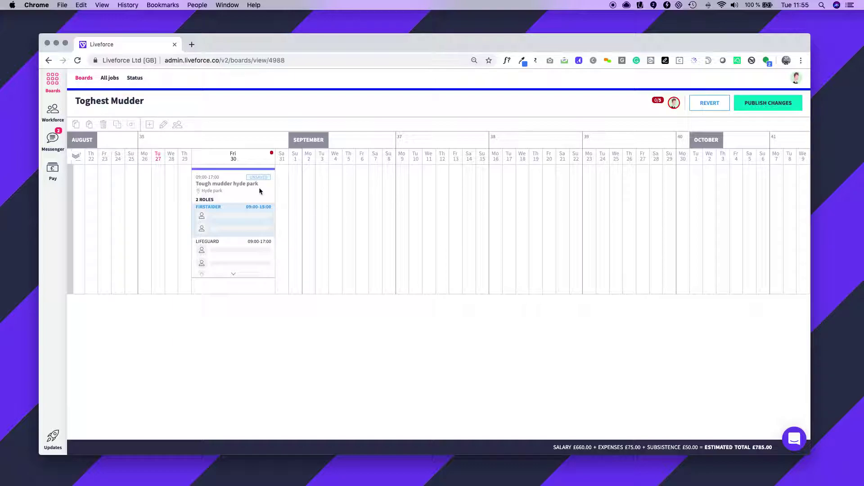
click(760, 108)
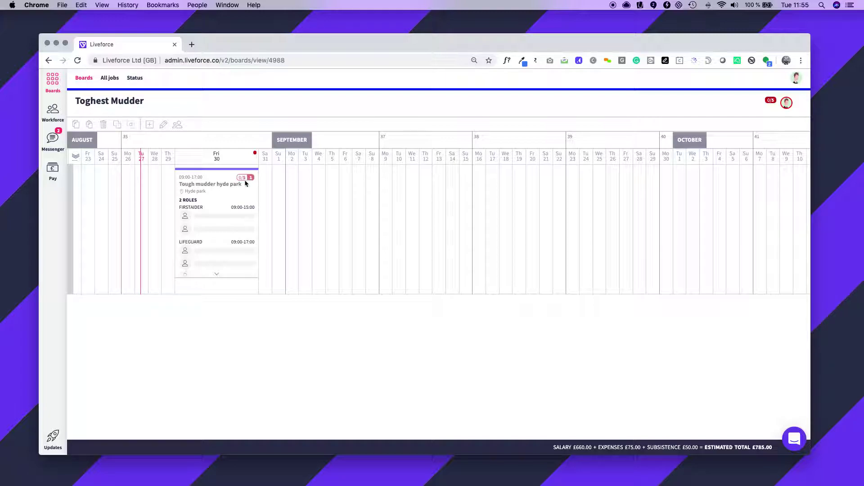
Copy the Friday 30 job onto Saturday 31 August and Sunday 1 September, and publish the changes.
click(217, 176)
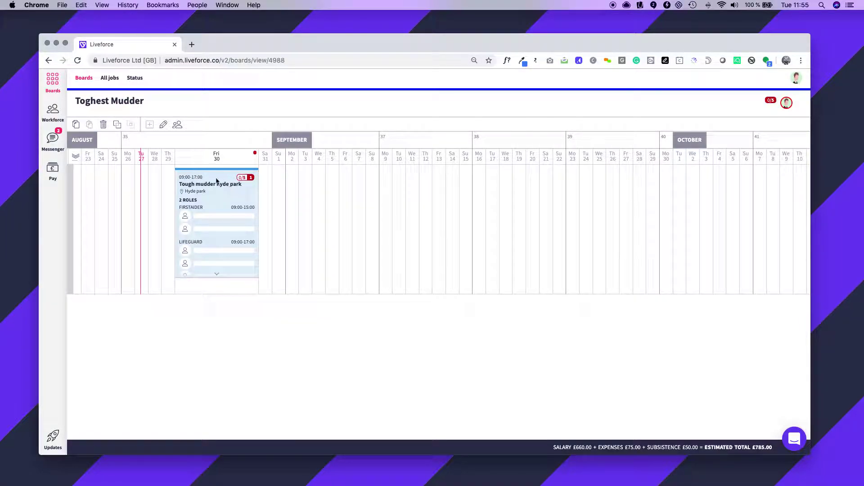
click(77, 124)
click(264, 190)
shift+click(272, 223)
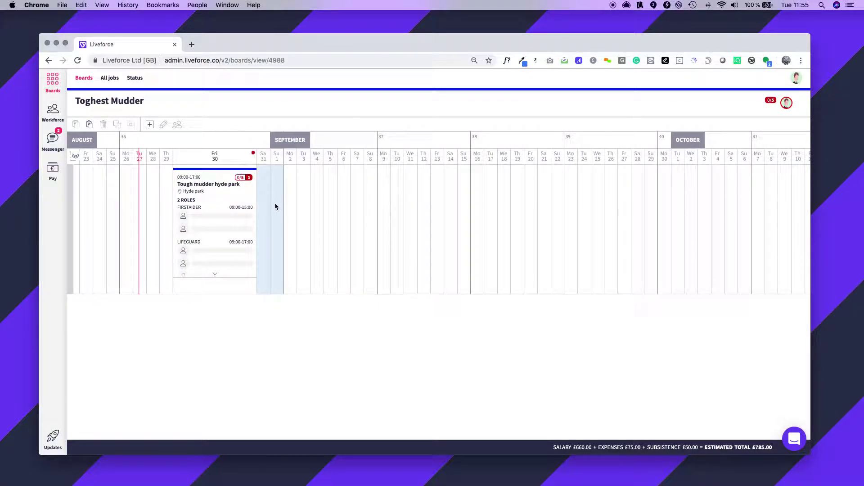
click(90, 125)
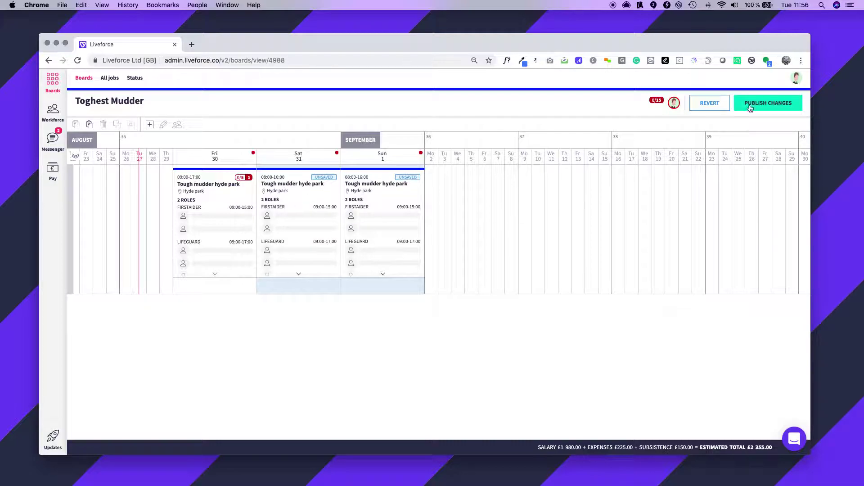
click(760, 105)
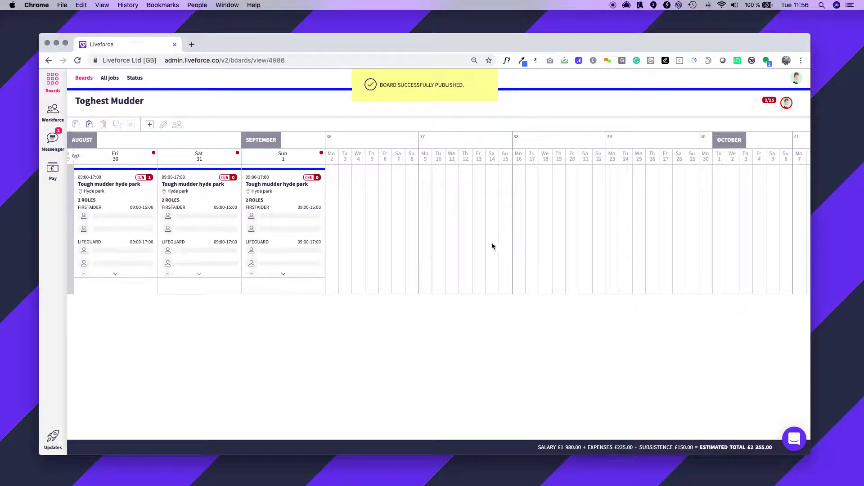
Select all three Tough mudder hyde park jobs and review their shared general details, location and job ad in the bulk editor.
scroll(310, 221, left, 2)
scroll(336, 203, left, 1)
scroll(334, 223, left, 2)
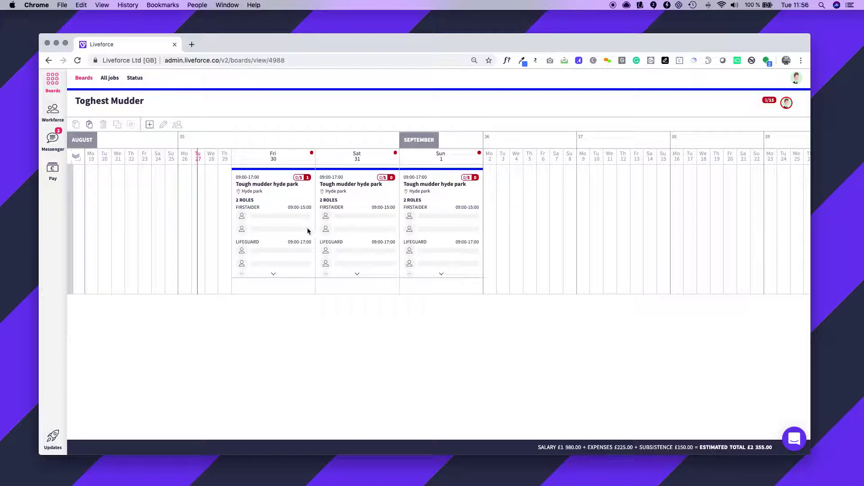
click(283, 181)
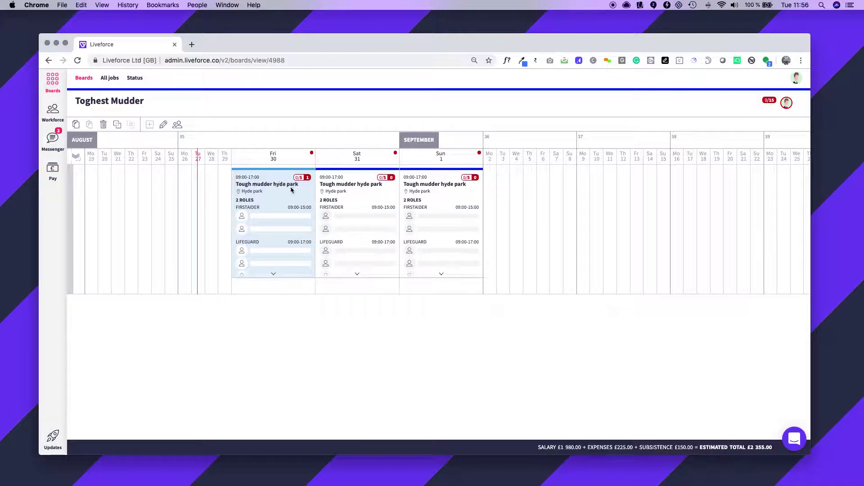
click(431, 180)
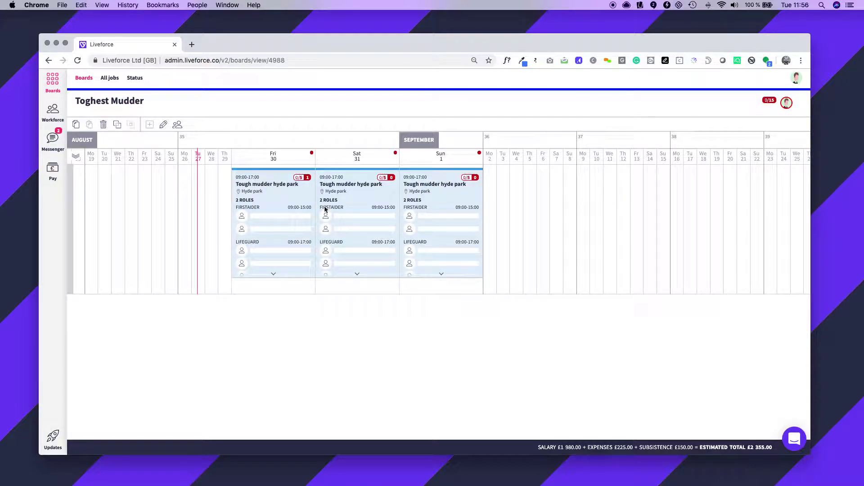
click(162, 124)
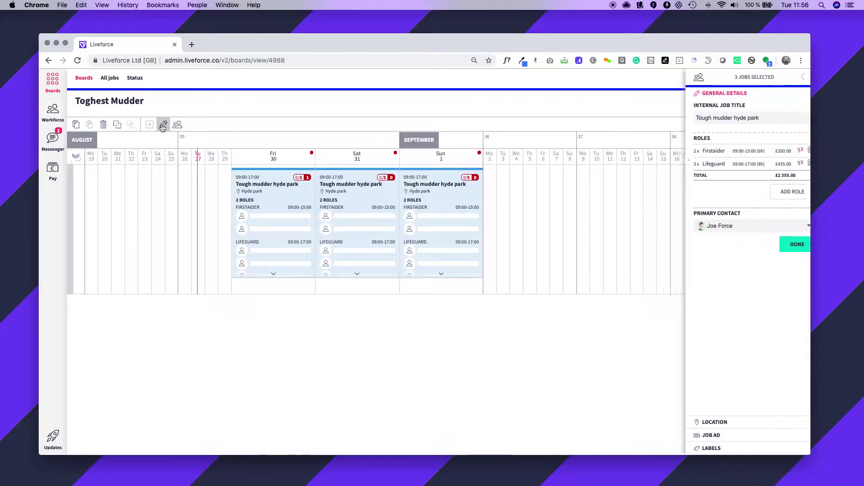
click(701, 422)
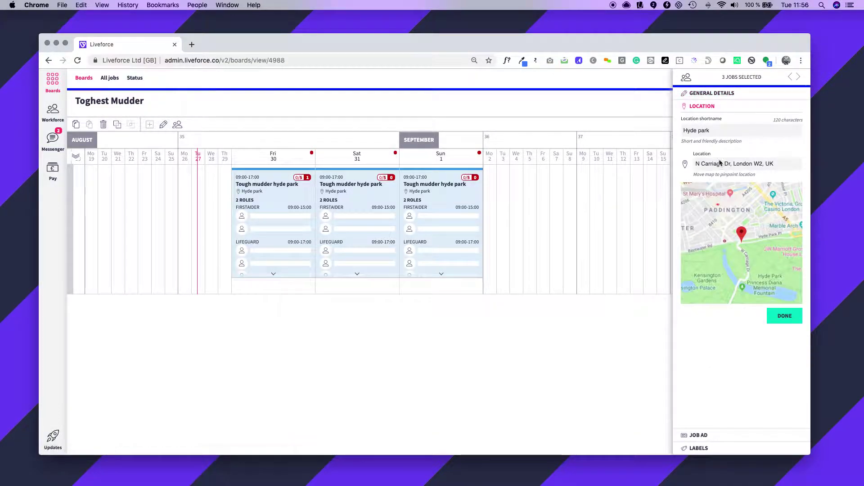
click(698, 435)
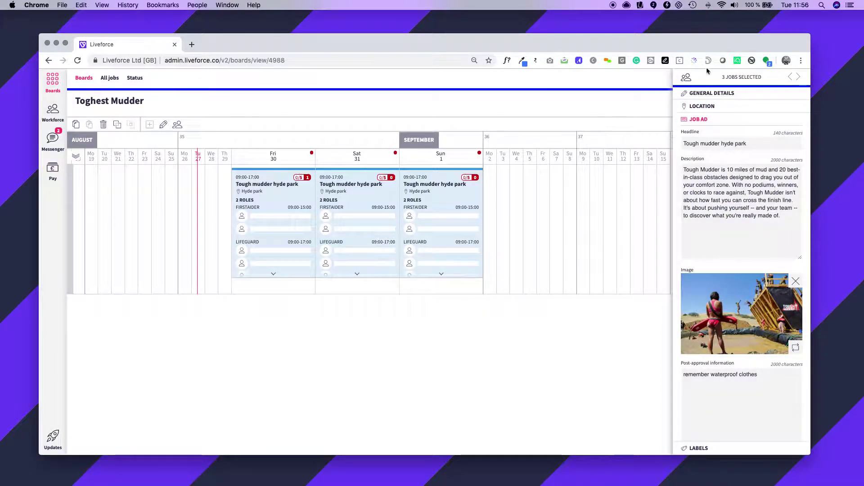
click(578, 249)
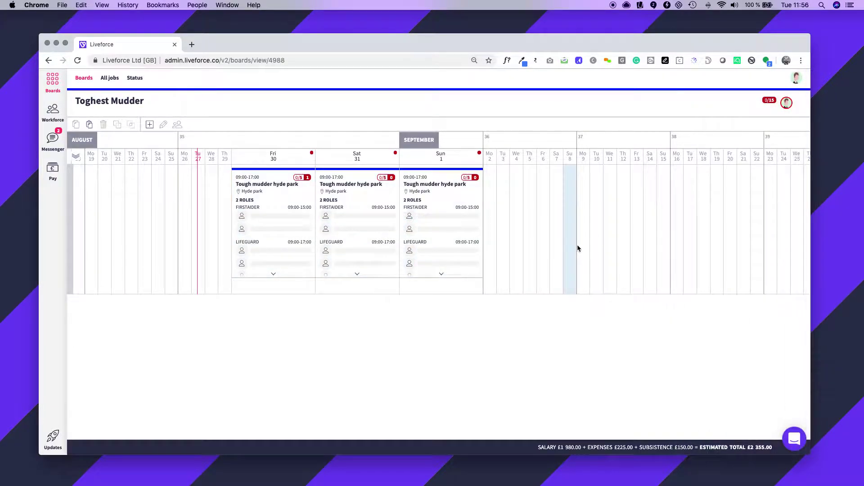
Set the estimated end time to 18:00 for the Firstaider roles on Friday 30 and Sunday 1 together.
click(274, 230)
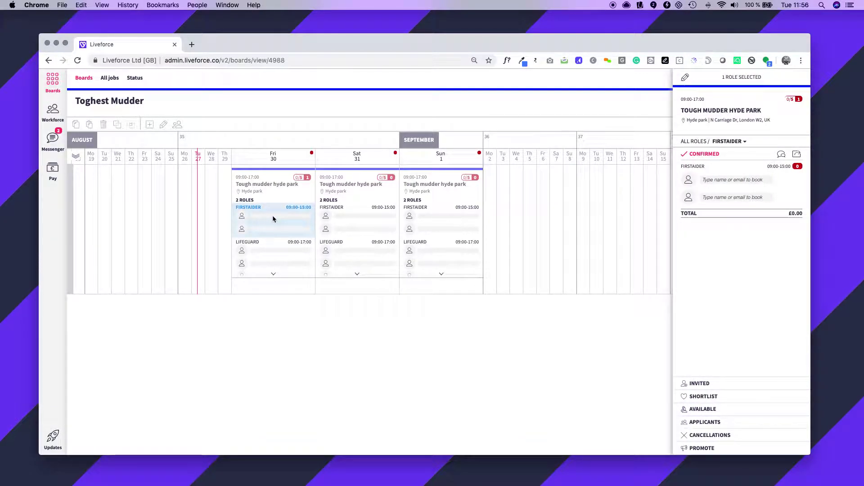
shift+click(447, 221)
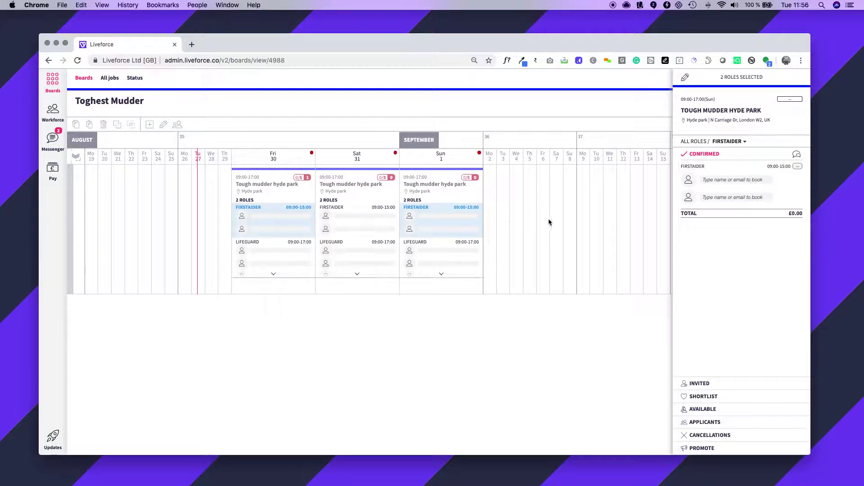
click(685, 78)
click(736, 119)
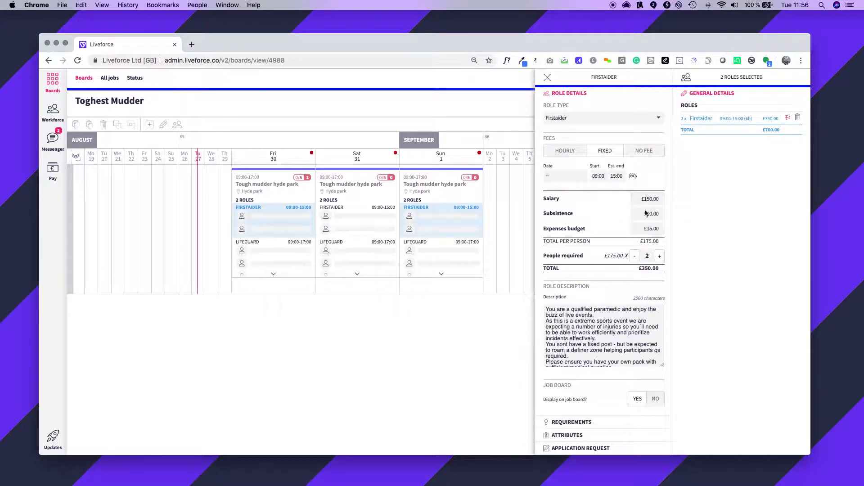
click(617, 175)
double_click(615, 168)
click(614, 168)
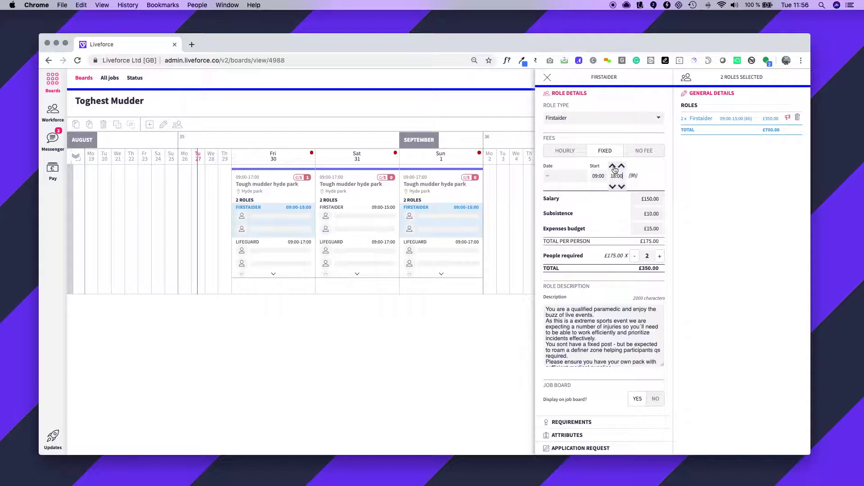
click(430, 392)
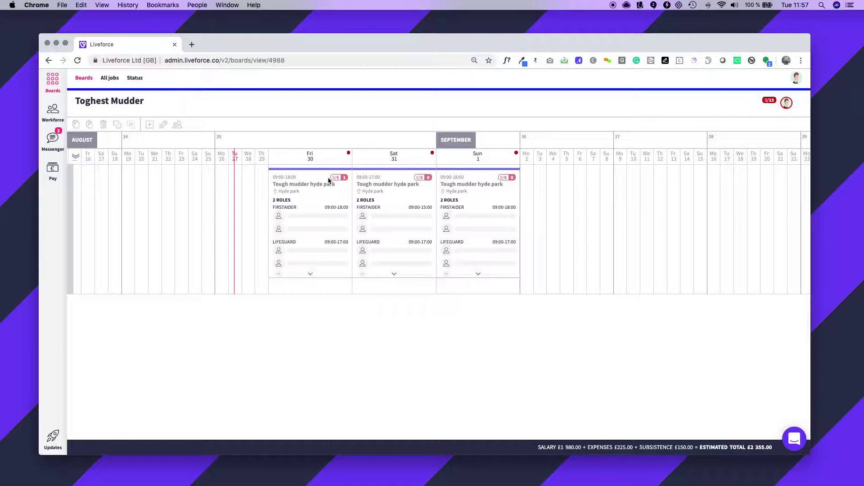
Group the Friday 30 and Sunday 1 Tough mudder hyde park jobs under the group name Zone A.
click(315, 181)
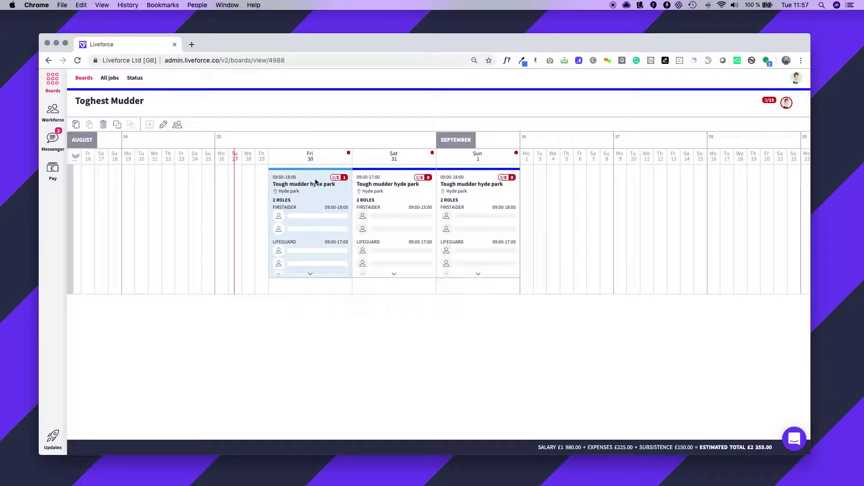
super+click(470, 175)
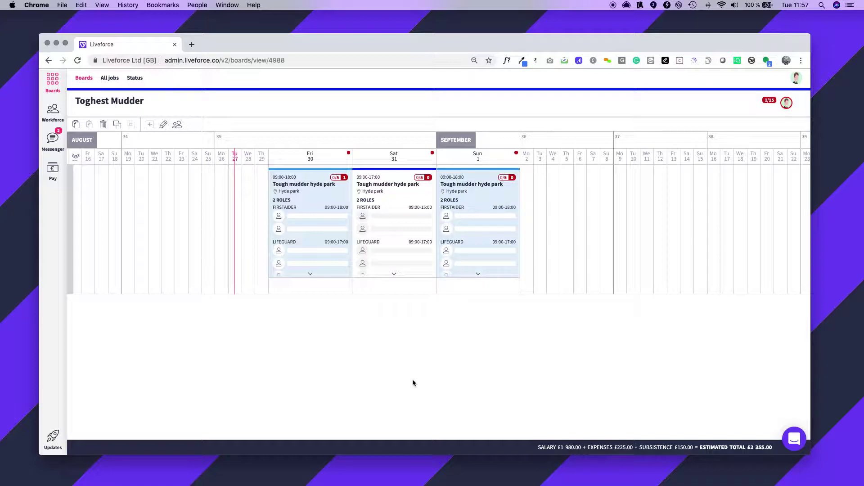
click(117, 125)
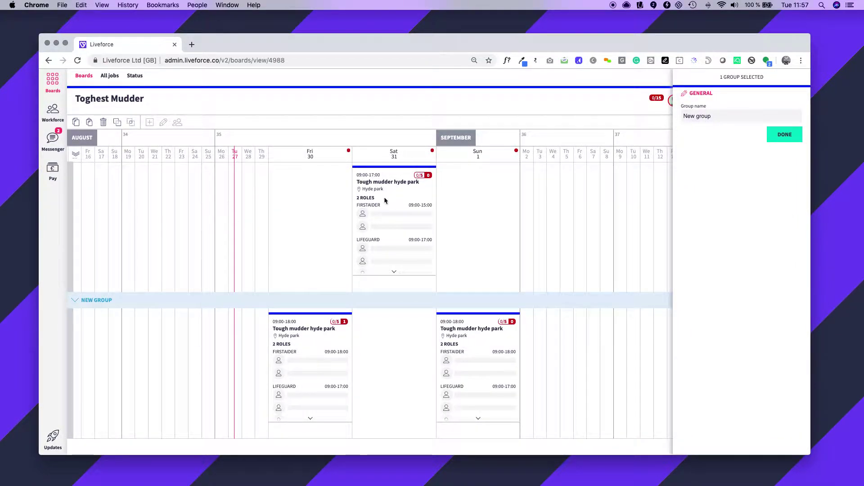
triple_click(699, 116)
text(Zone A)
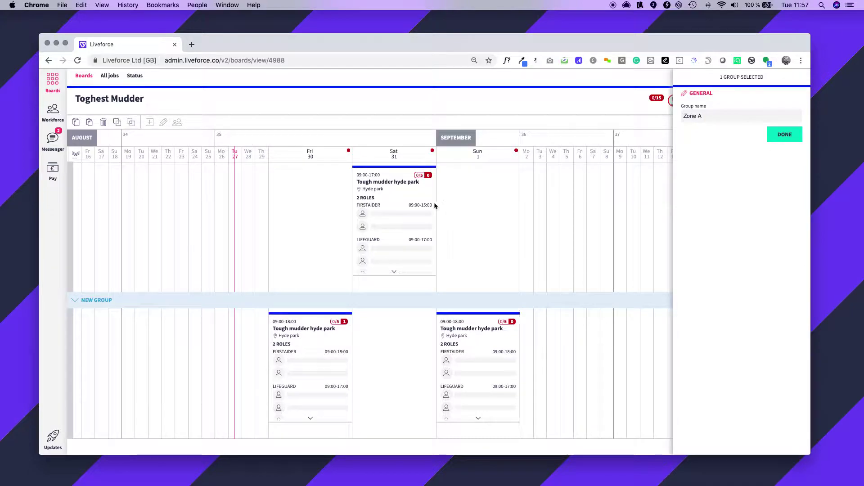
click(785, 134)
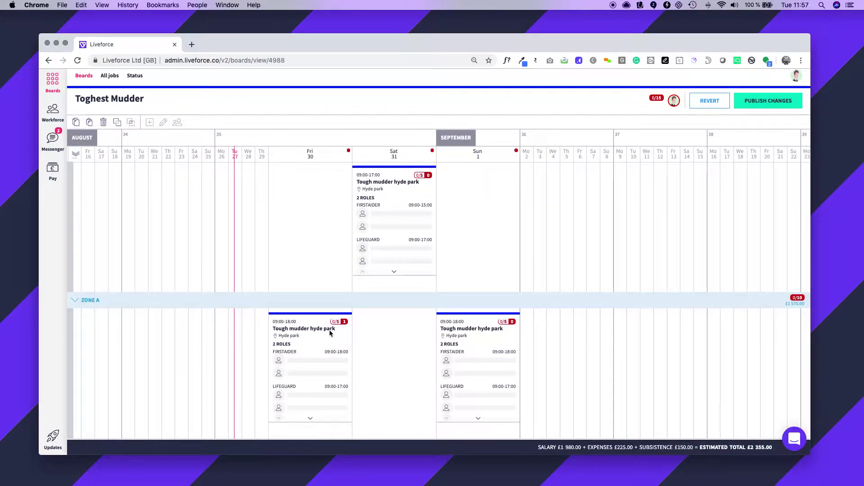
Put the Saturday 31 Tough mudder hyde park job into its own group named Zone B.
click(392, 182)
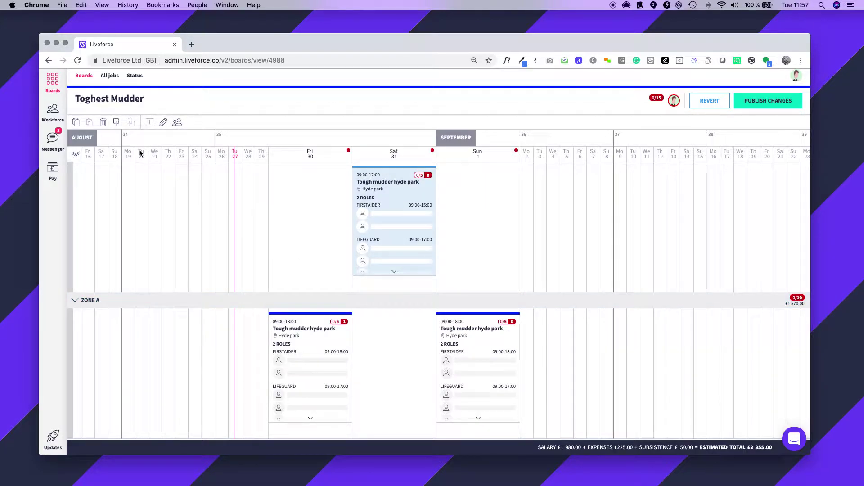
click(117, 122)
click(712, 116)
key(super+a)
click(713, 117)
key(super+a)
text(Zone B)
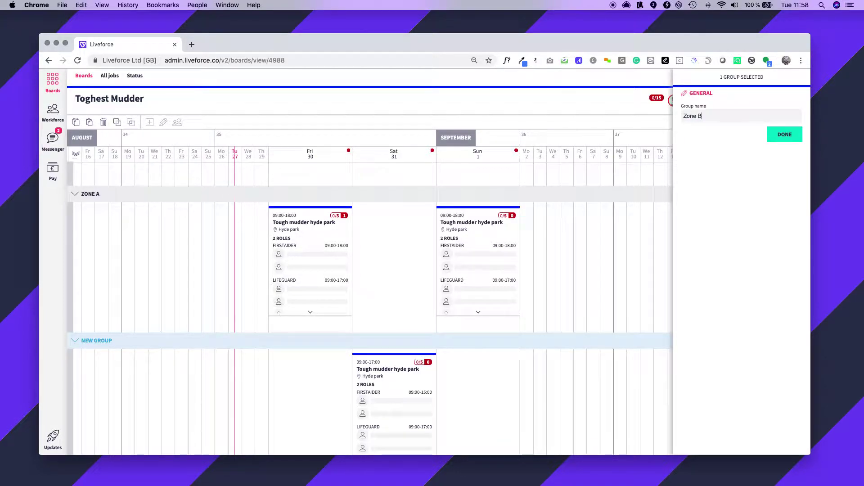
click(779, 138)
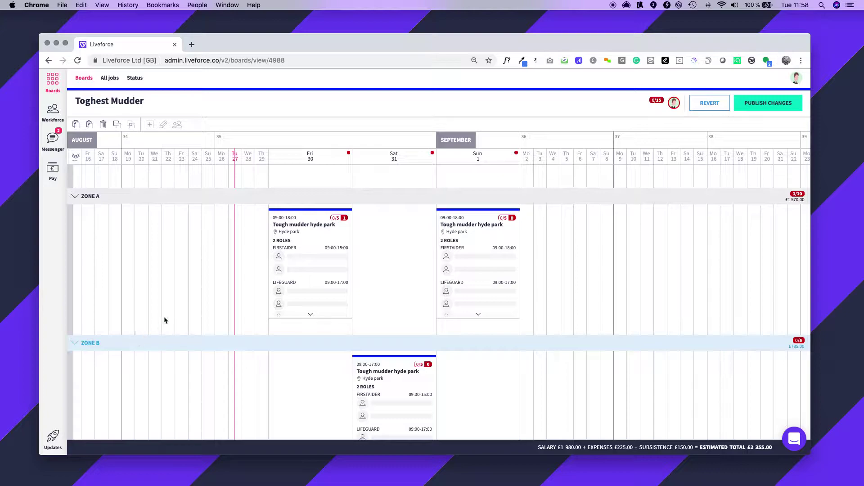
Combine the Zone A and Zone B groups into a set, keeping the default name New set.
click(156, 193)
click(118, 126)
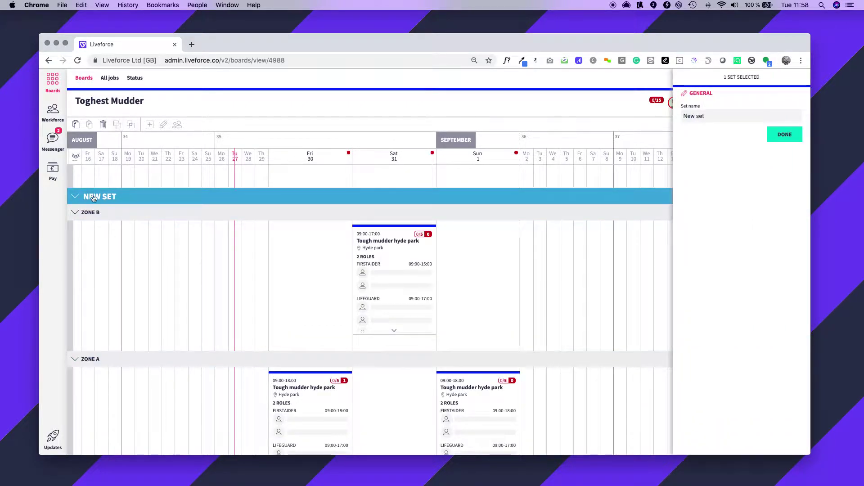
triple_click(699, 116)
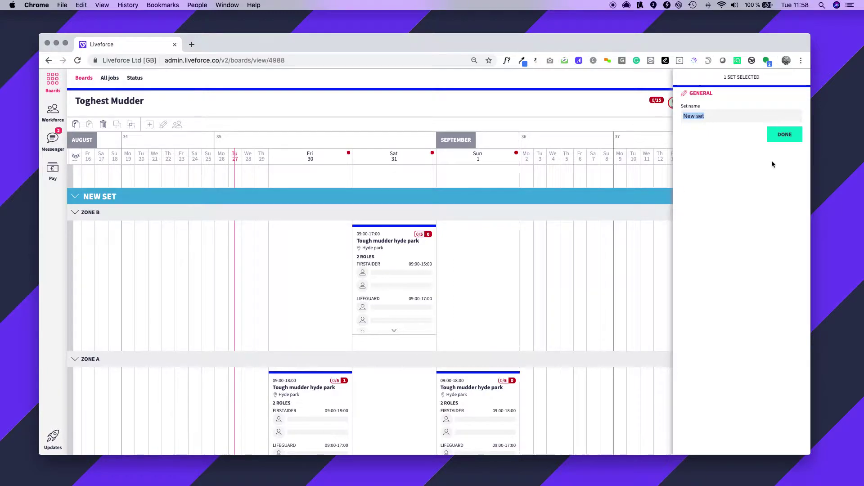
click(784, 134)
Collapse and re-expand the new set and its Zone B and Zone A groups to check how they fold.
click(74, 197)
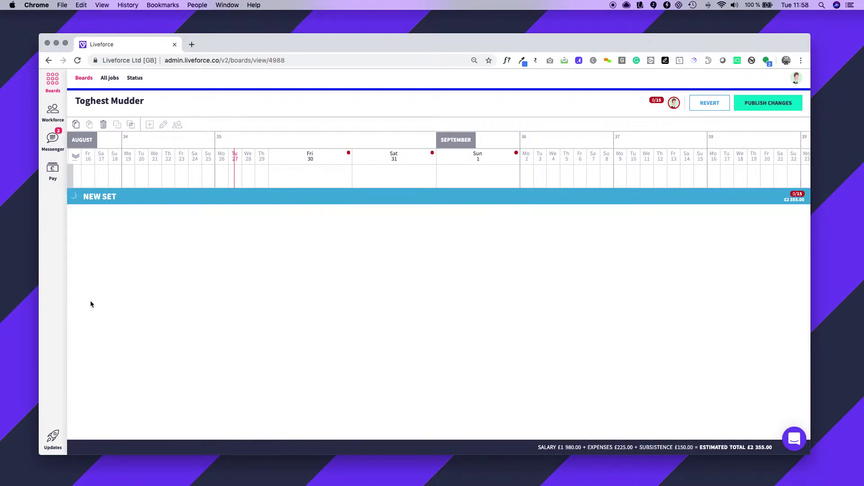
click(75, 197)
click(75, 213)
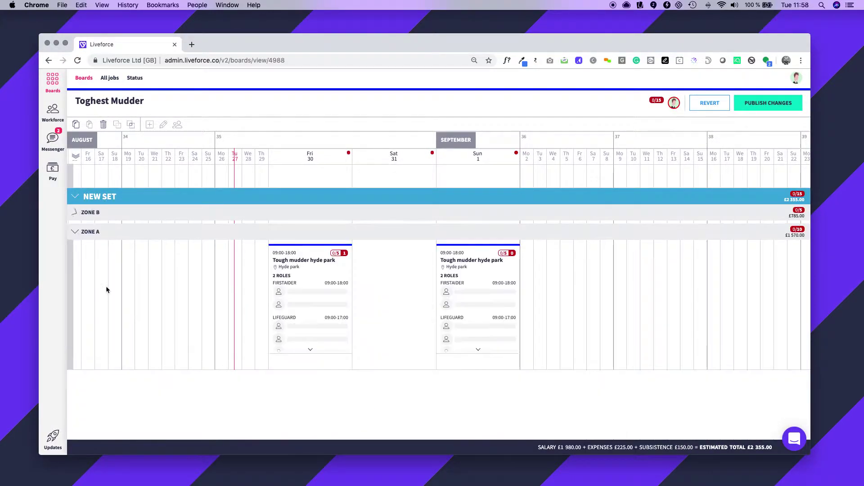
click(76, 236)
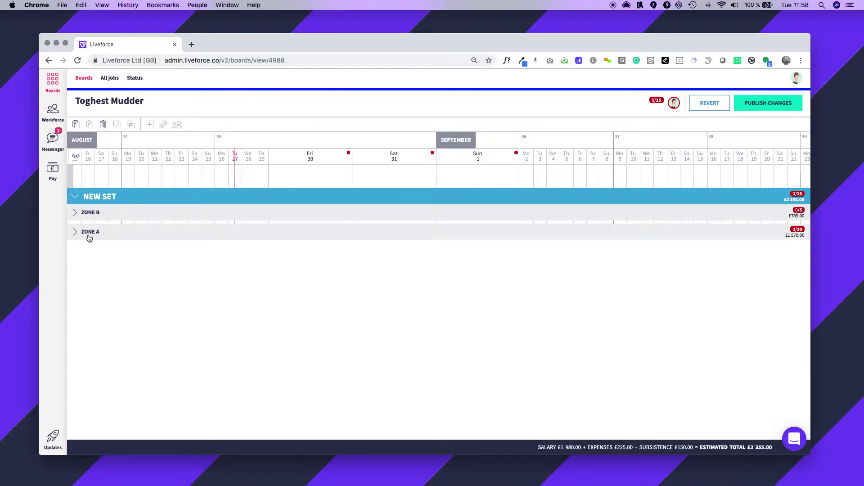
click(75, 230)
click(75, 212)
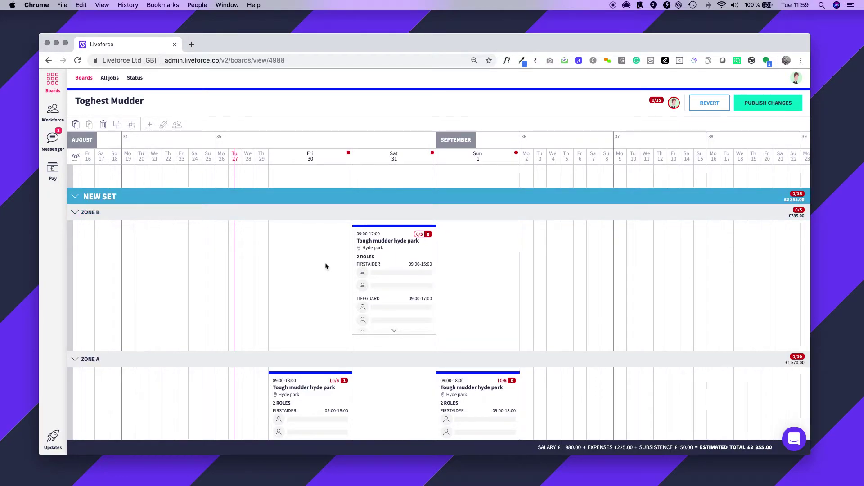
Ungroup Zone A, Zone B and the set that contains them, and publish the board changes.
click(319, 274)
click(189, 357)
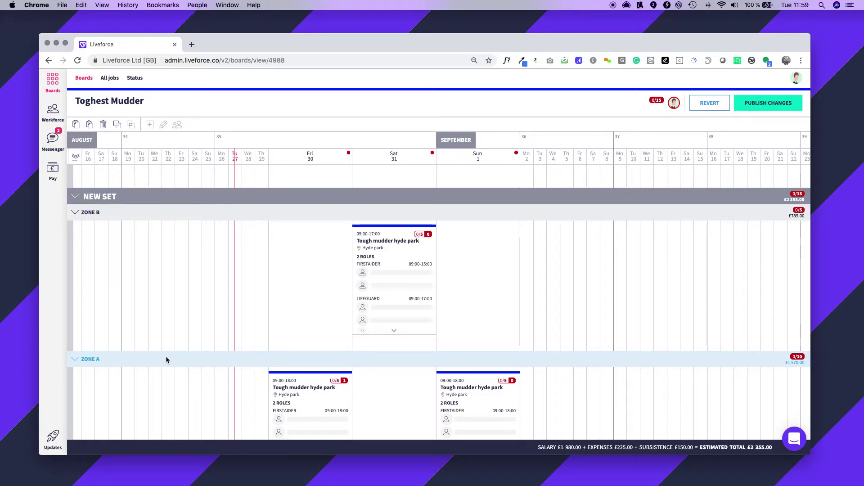
click(131, 125)
click(174, 347)
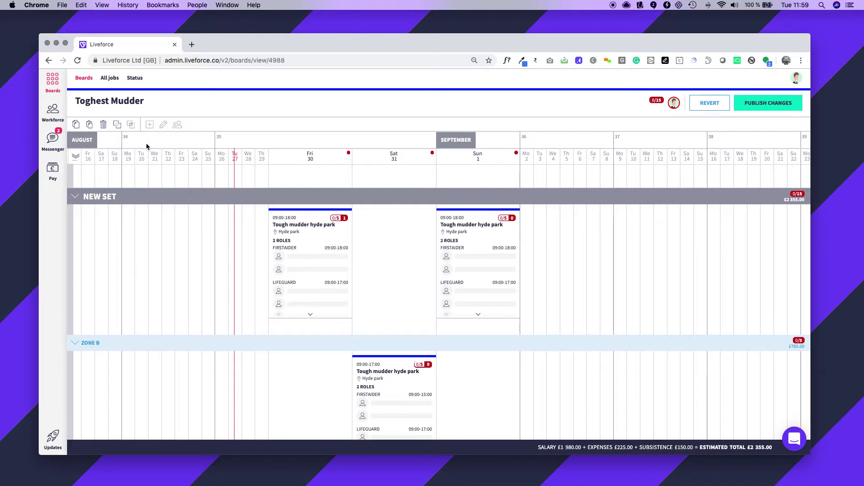
click(131, 124)
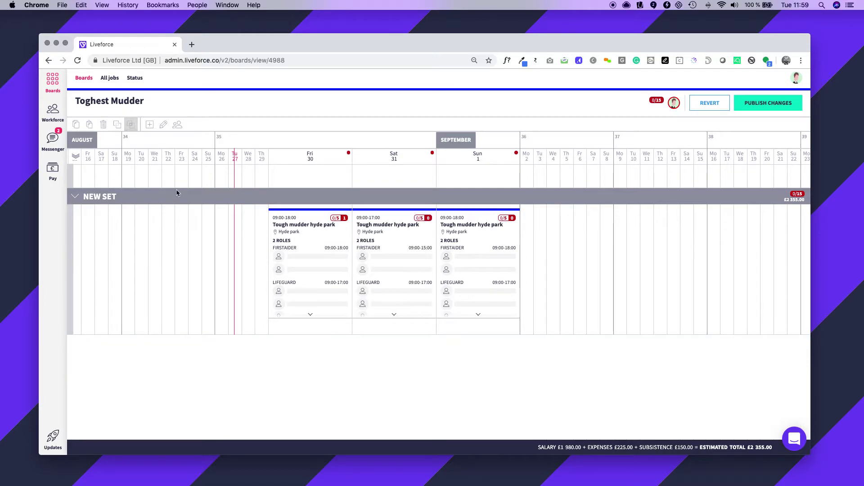
click(127, 125)
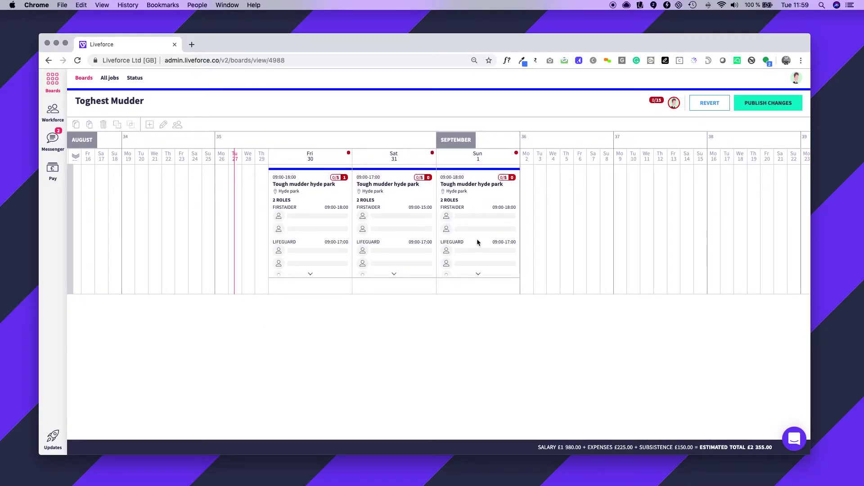
click(765, 103)
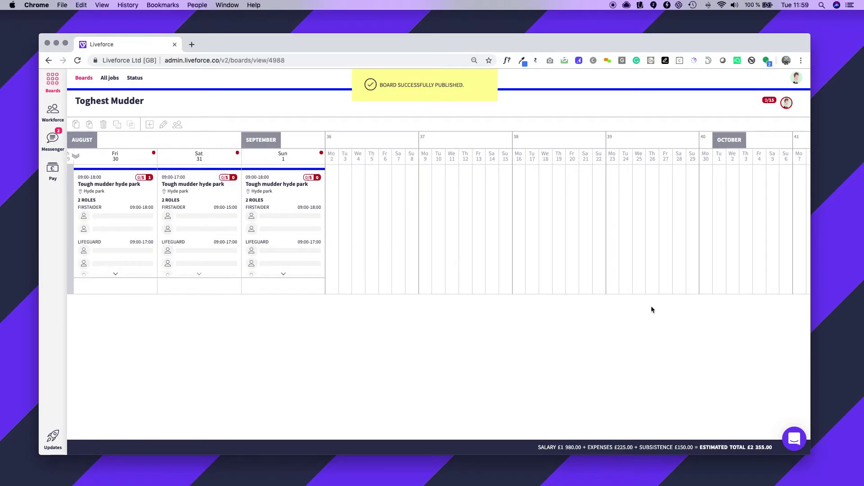